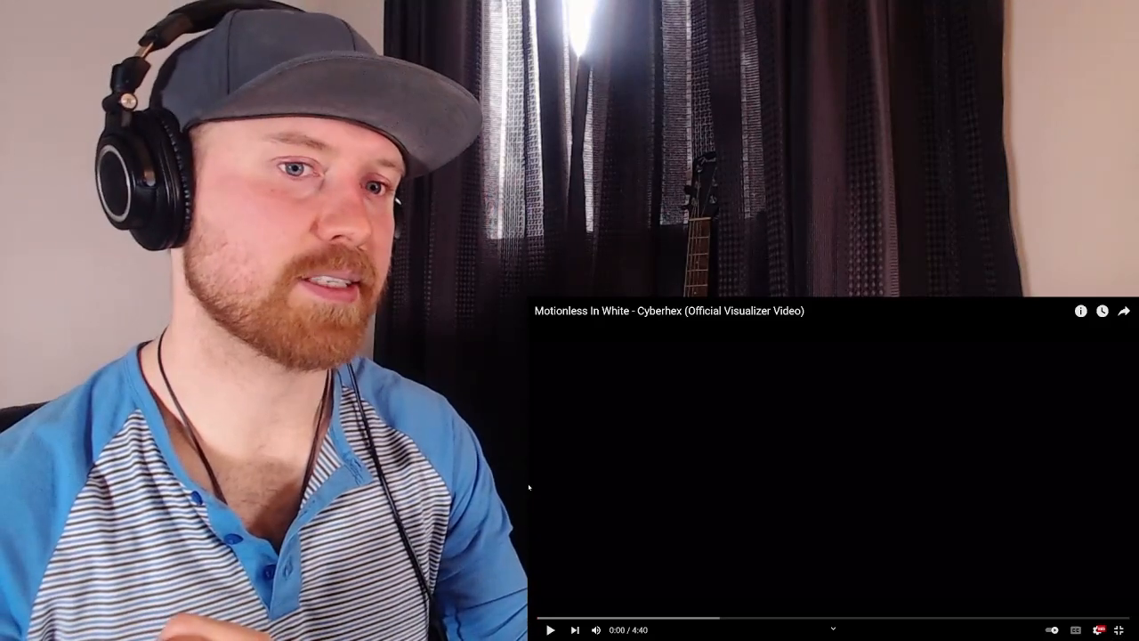
Step: Start playing the Cyberhex video from the current position
key(space)
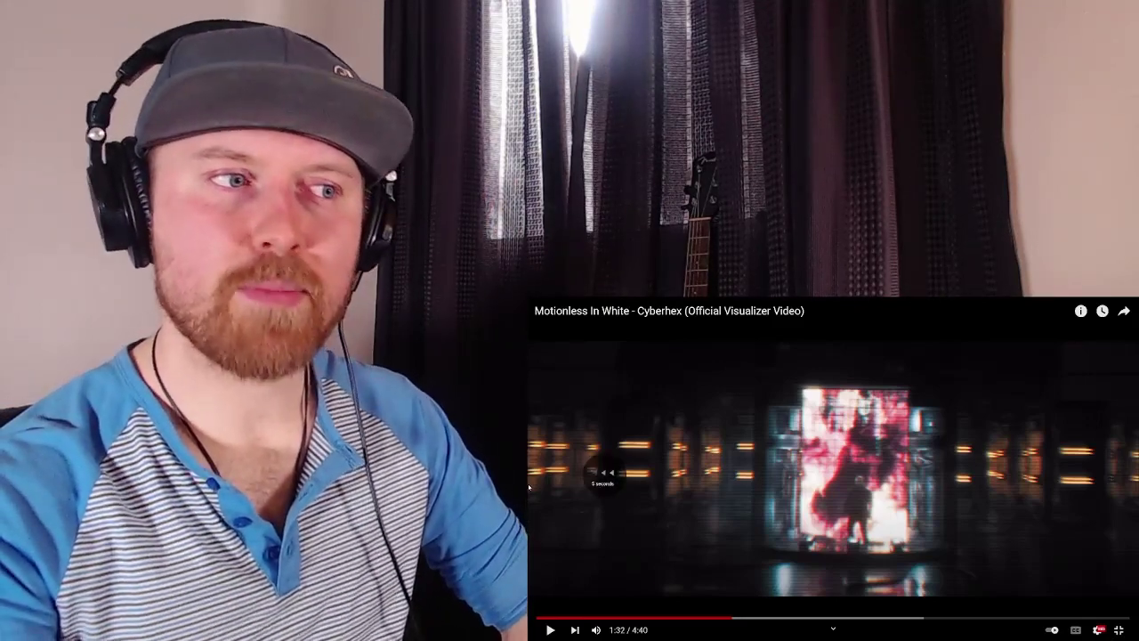
Step: Rewind a few seconds to 1:32 and resume playback through to the end credits
key(Left)
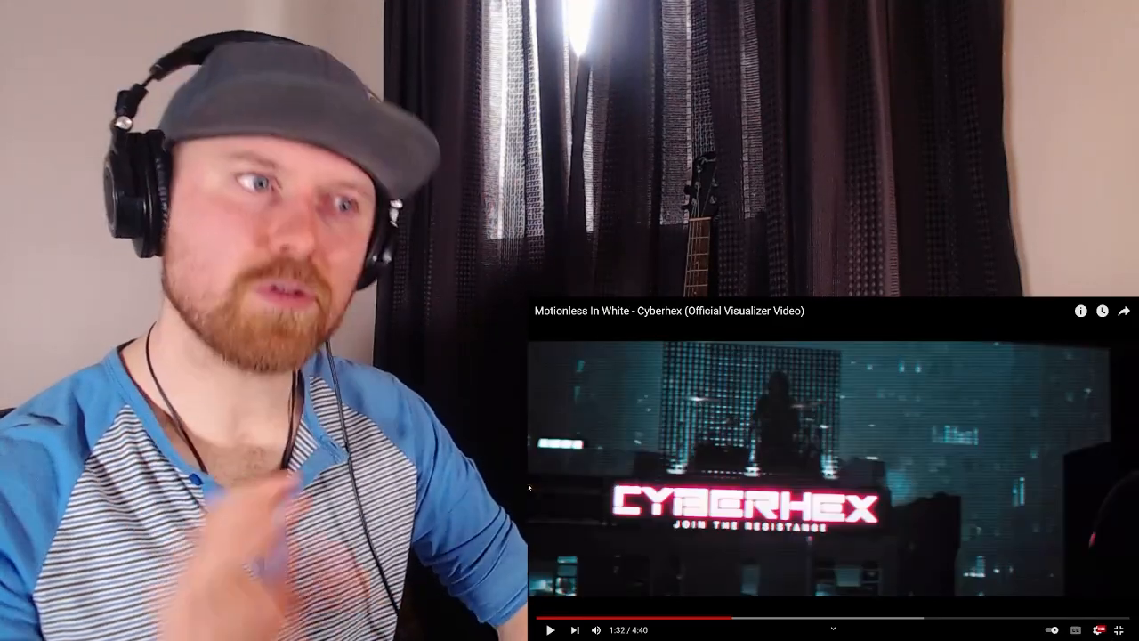
key(space)
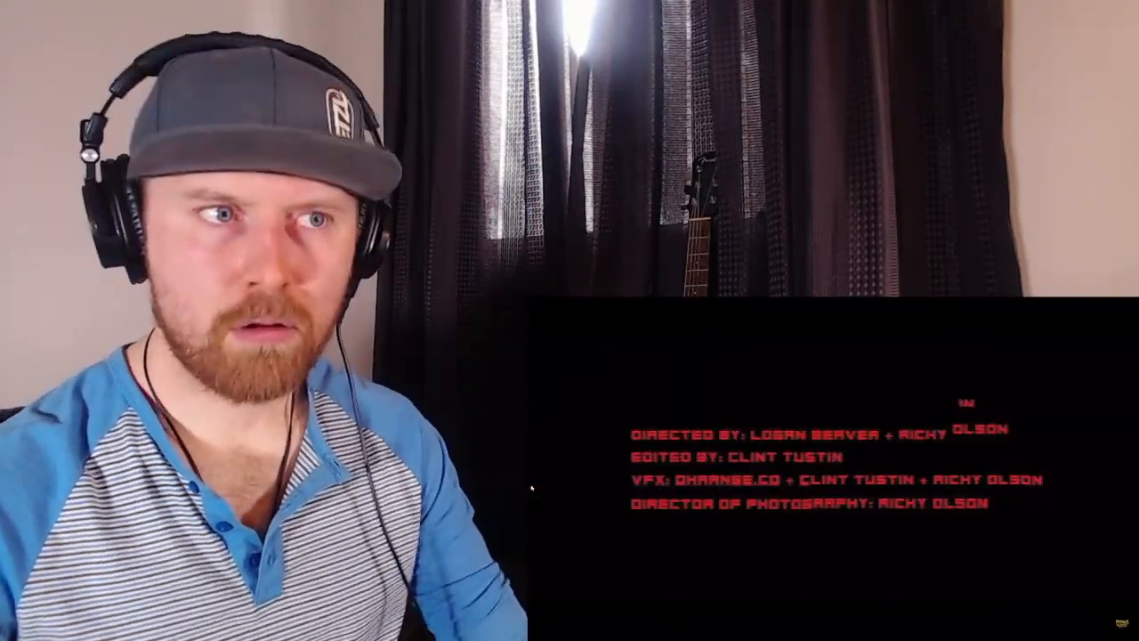
Step: Pause the video during the end credits at about 4:33
click(534, 481)
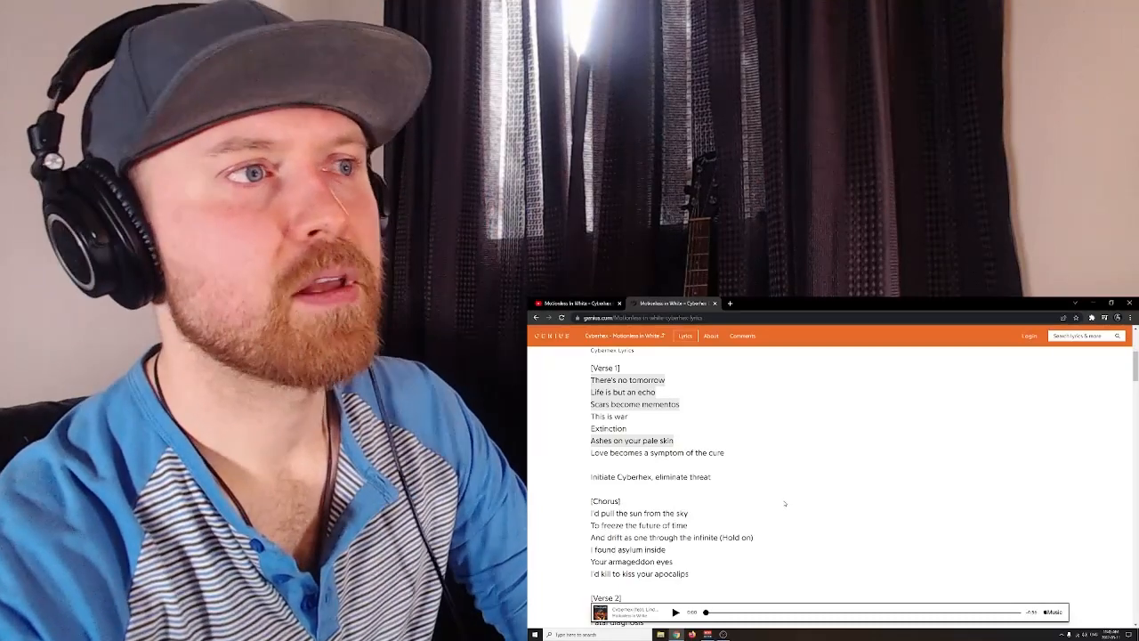
scroll(785, 503, up, 5)
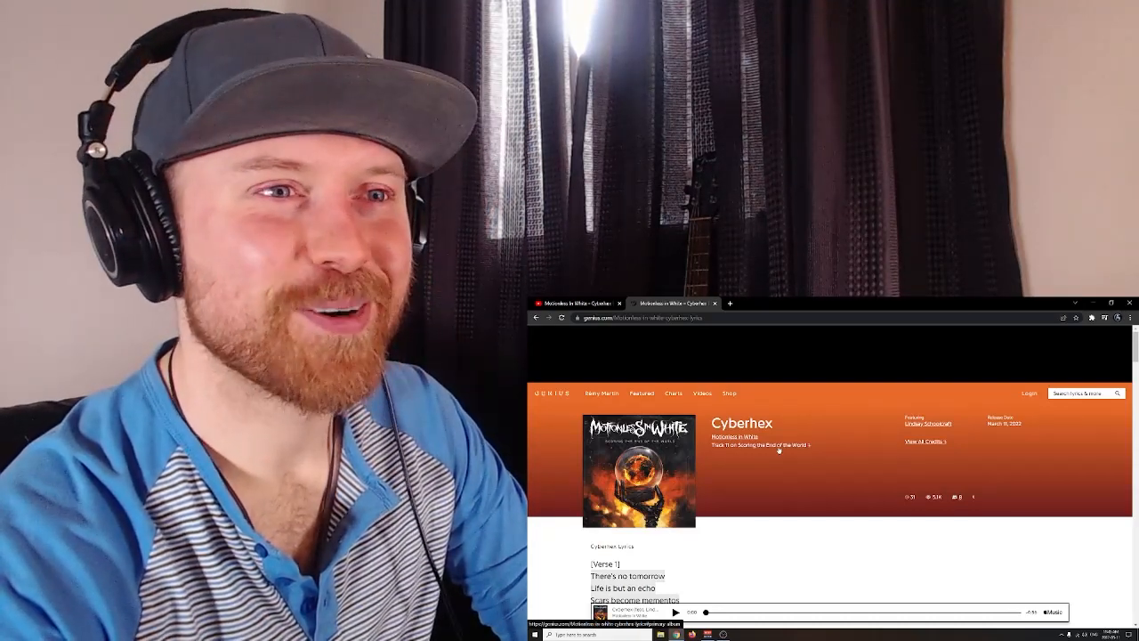
Step: Follow the 'Track 11 on Scoring the End of the World' link to the album tracklist
click(779, 447)
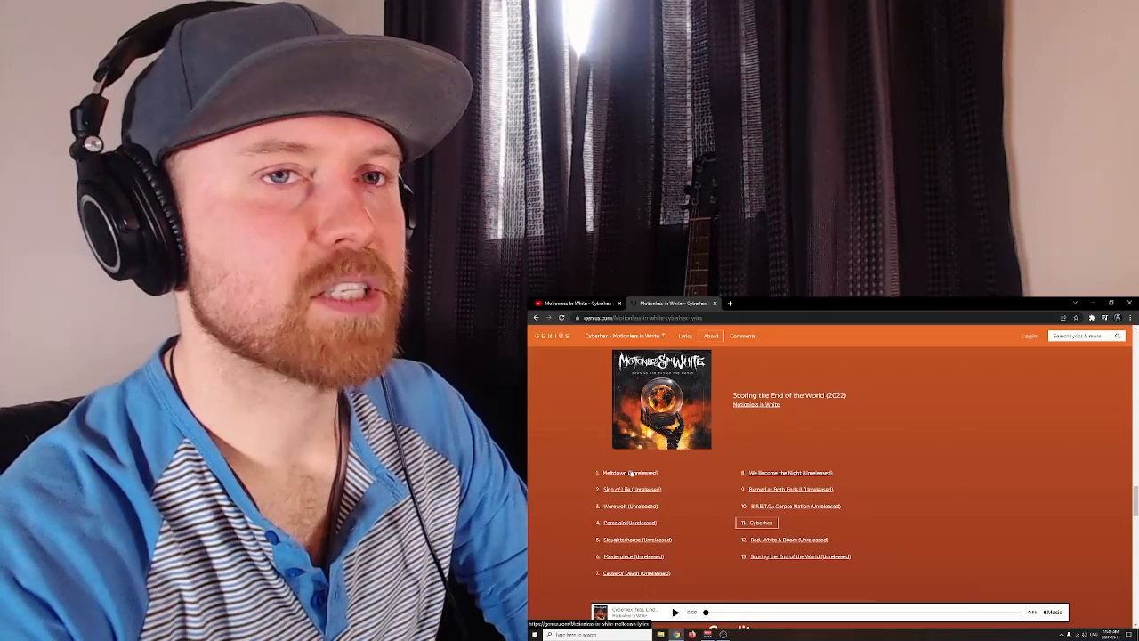
scroll(657, 485, down, 4)
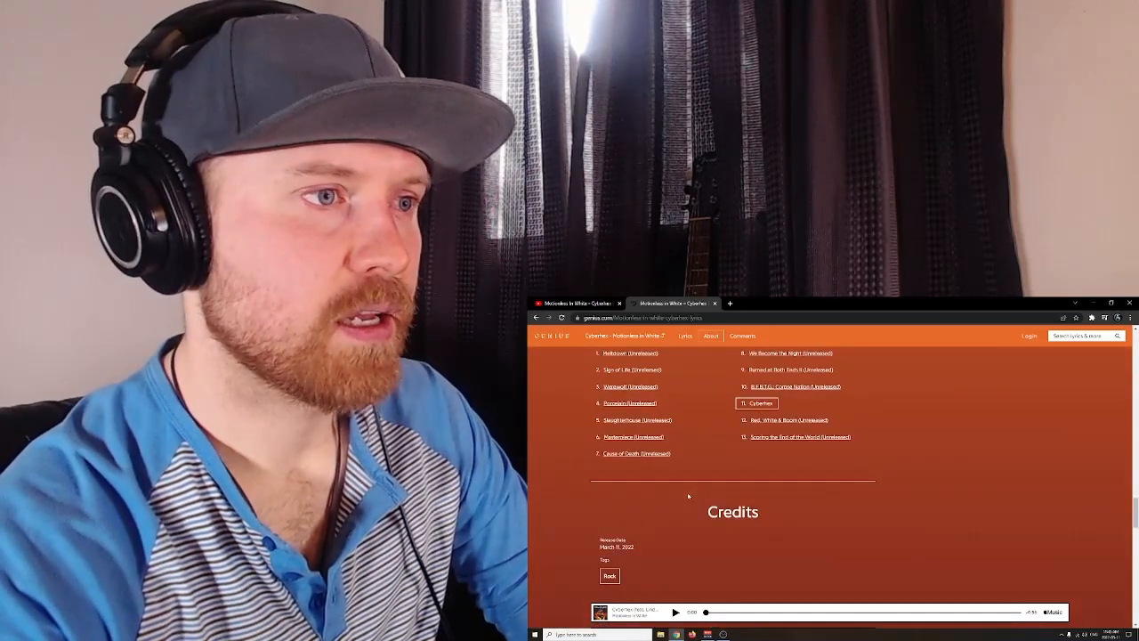
scroll(688, 496, up, 3)
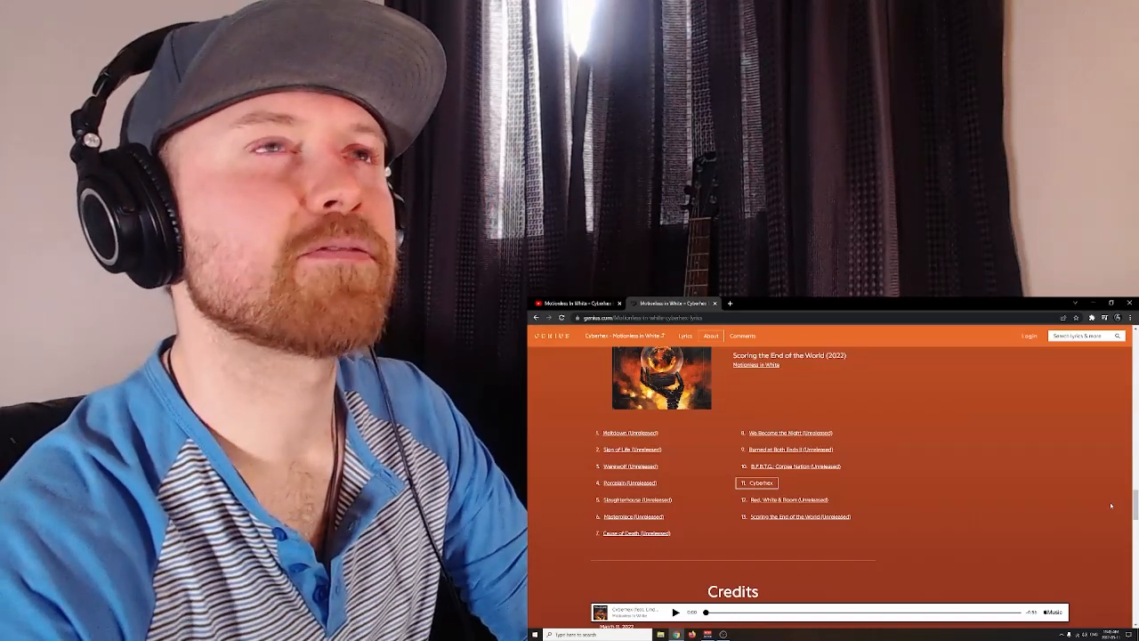
drag(1135, 504, 1126, 353)
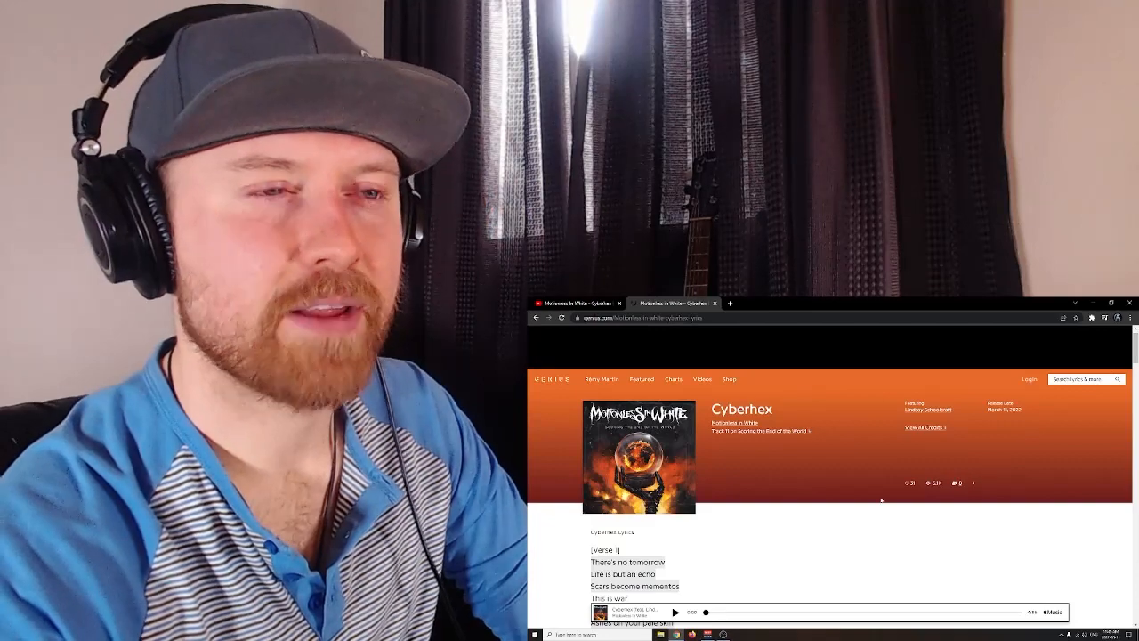